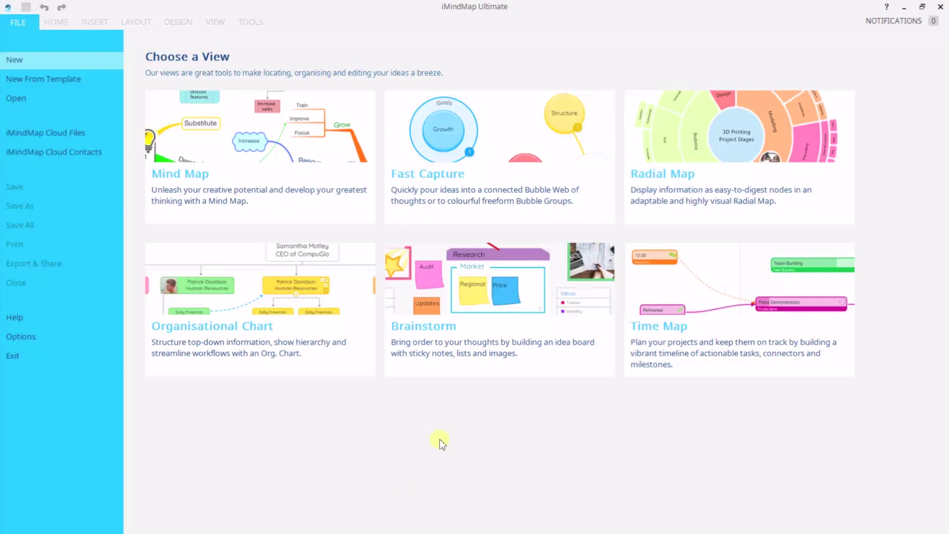
Create a new Fast Capture map using the Bubble Groups style
left_click(470, 200)
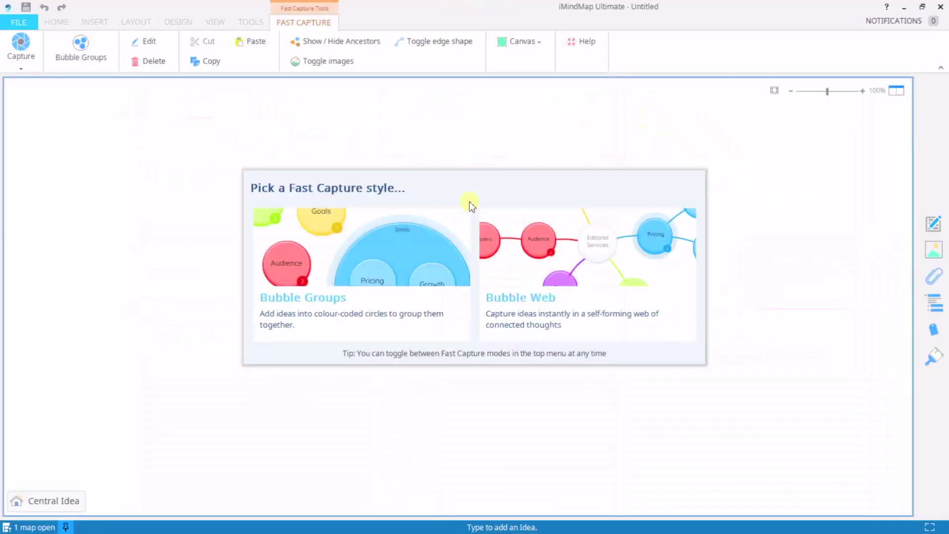
left_click(315, 314)
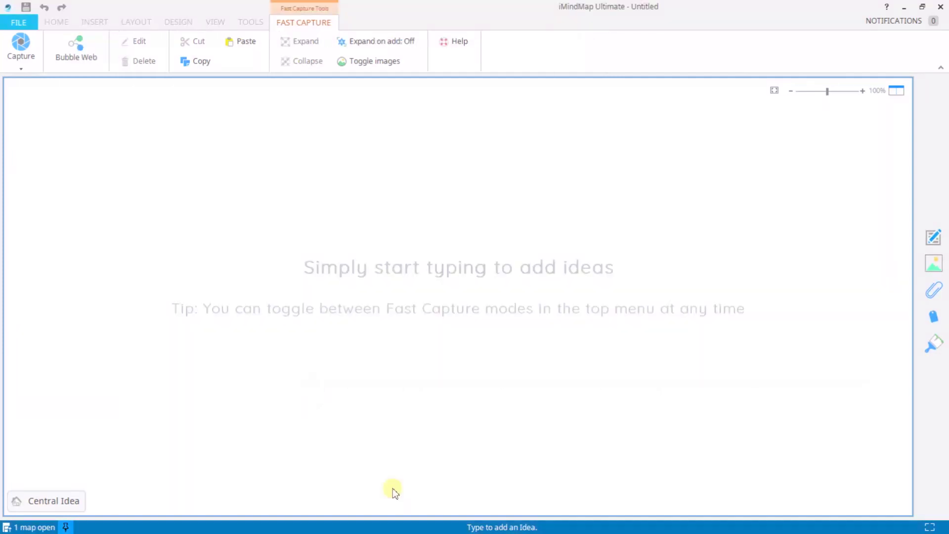
Enter Diet, More, Less and Fruit as separate idea bubbles
type("Diet")
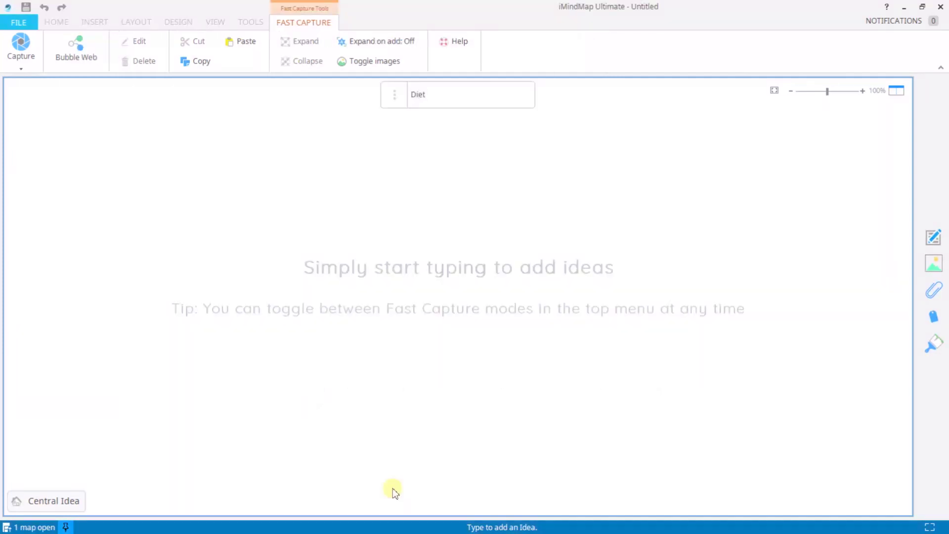
key("Return")
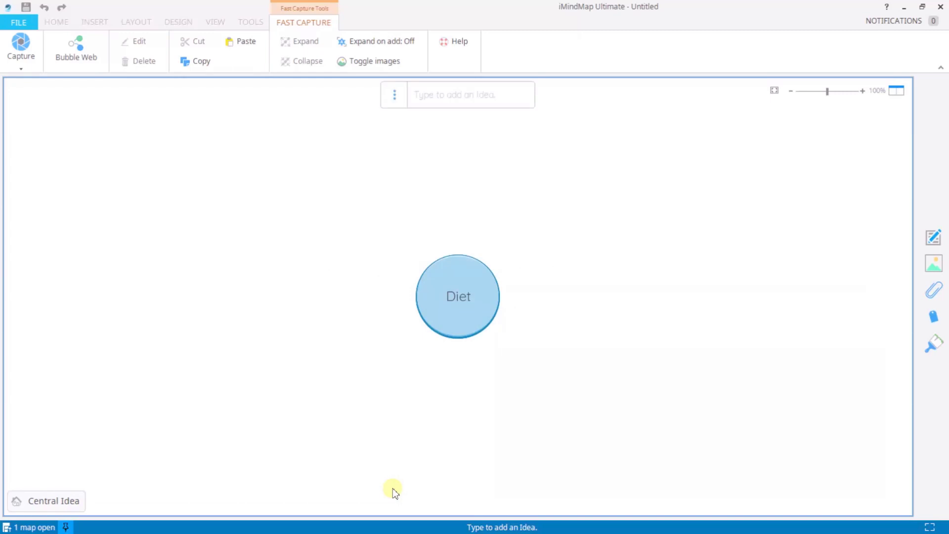
type("More")
key("Return")
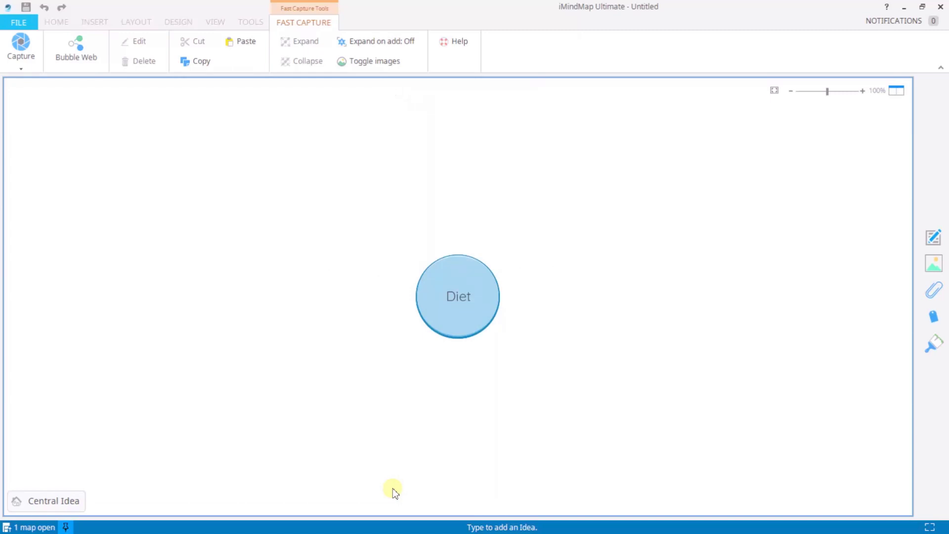
type("Less")
key("Return")
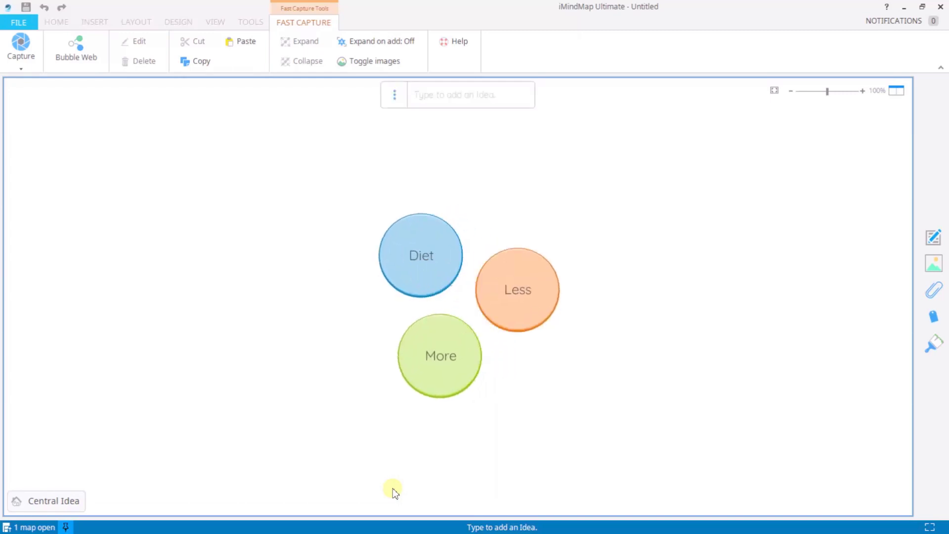
type("Fr")
type("uit")
key("Return")
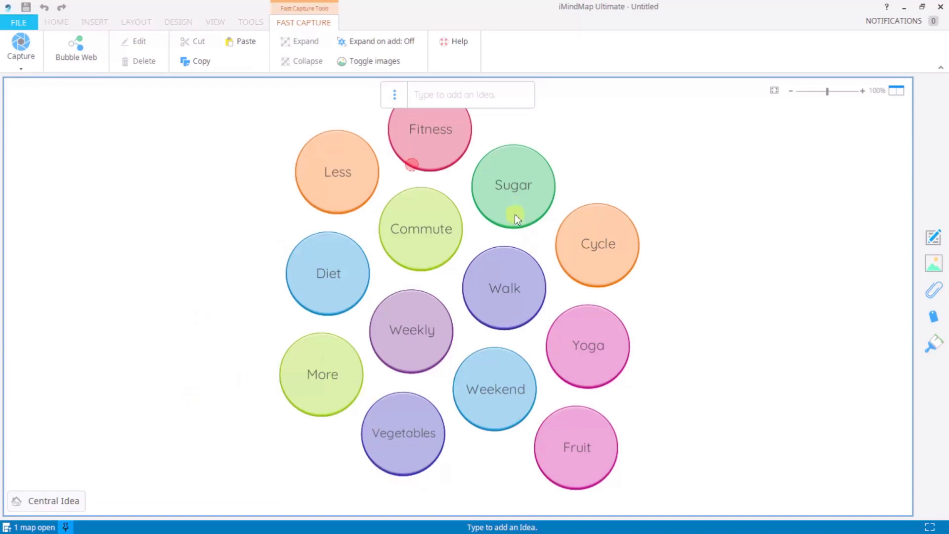
Drag Sugar into Diet, and Commute, Cycle, Yoga, Weekly and Walk into Fitness
left_click_drag(515, 214, 348, 292)
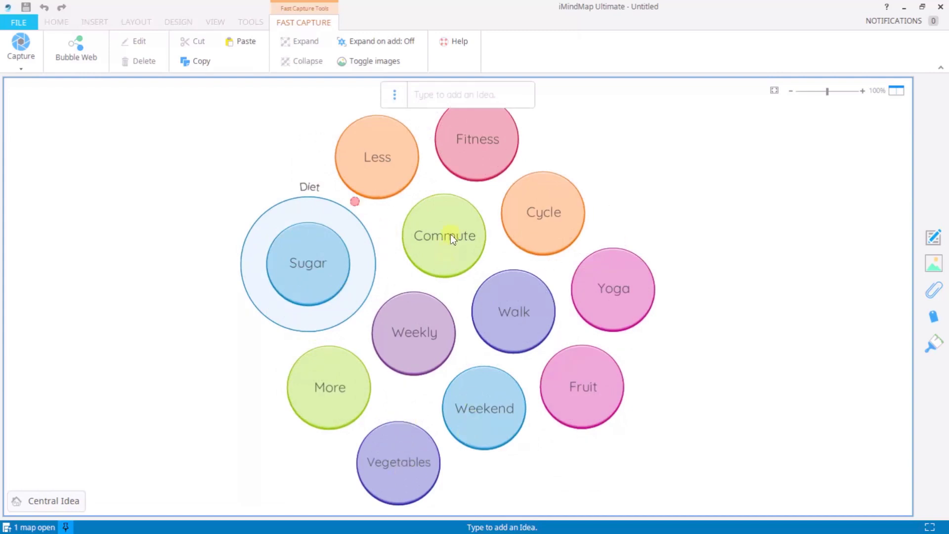
left_click_drag(450, 233, 477, 158)
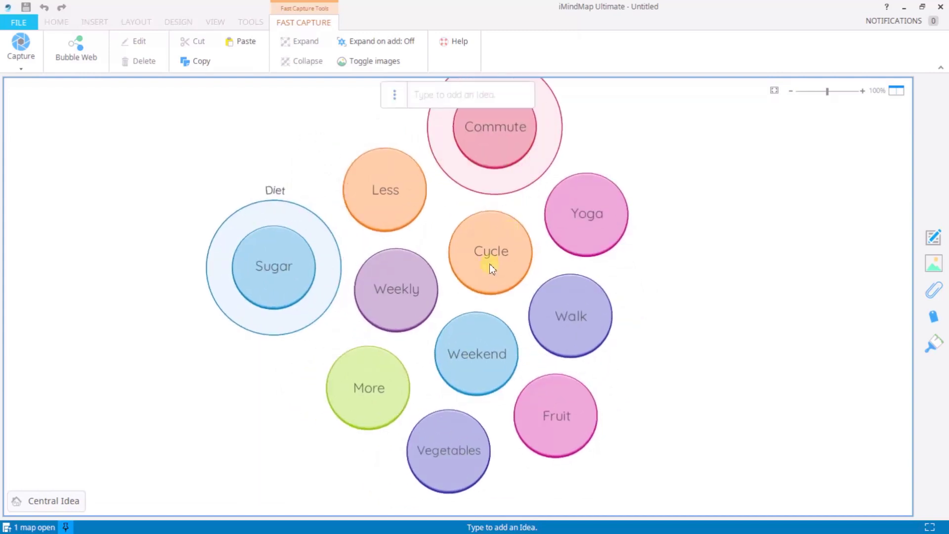
left_click_drag(489, 265, 485, 185)
left_click_drag(461, 244, 521, 170)
left_click(774, 92)
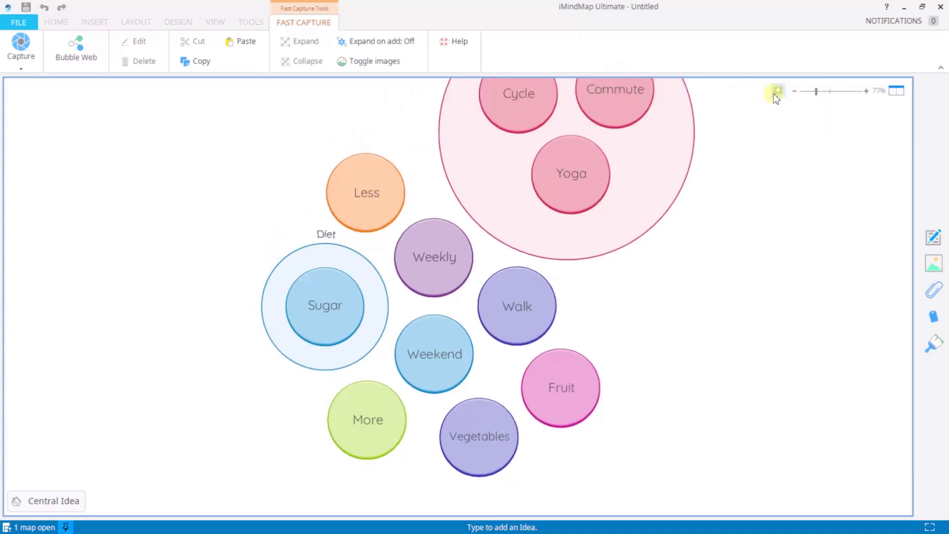
left_click_drag(448, 286, 474, 233)
left_click_drag(492, 344, 564, 278)
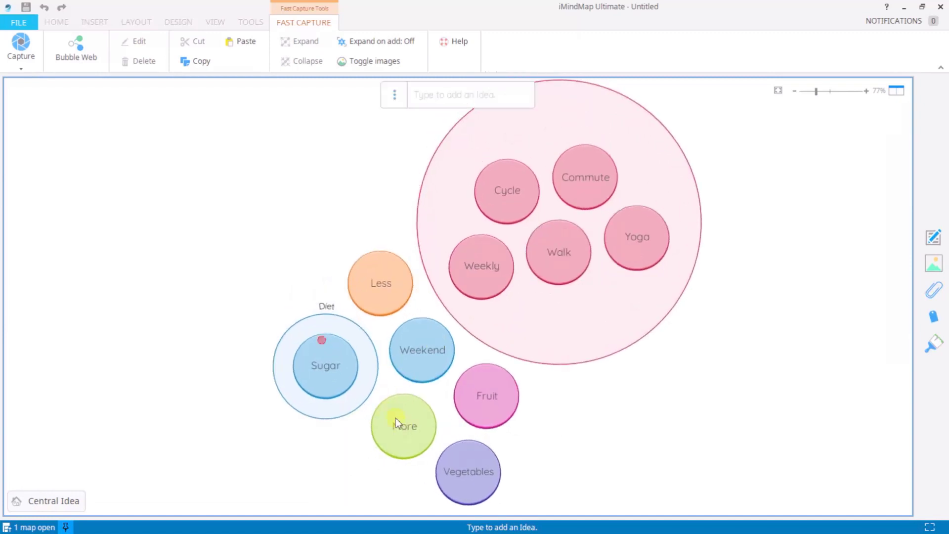
Move More, Less, Vegetables and Fruit into Diet, and Weekend into Fitness
left_click_drag(395, 417, 363, 362)
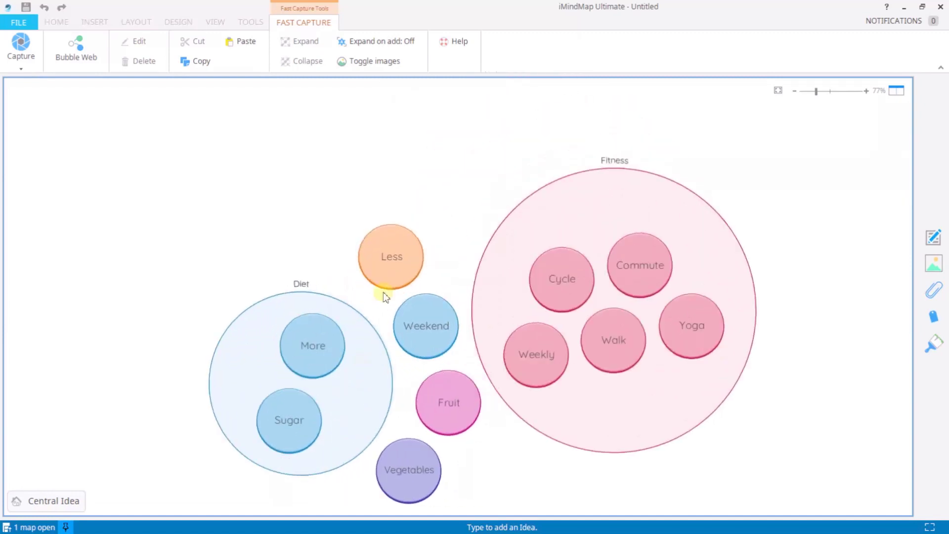
left_click_drag(387, 272, 351, 405)
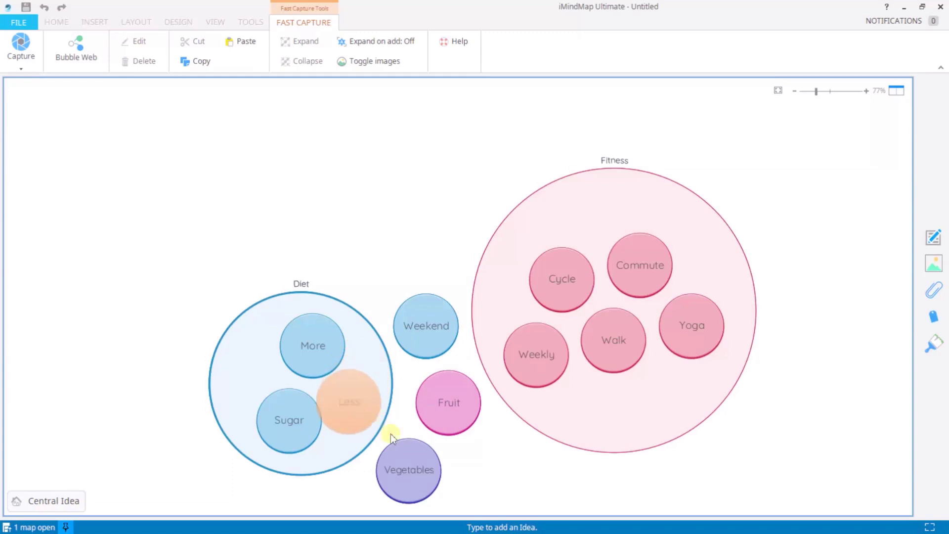
left_click_drag(398, 464, 346, 319)
left_click_drag(441, 417, 377, 403)
left_click_drag(423, 275, 566, 264)
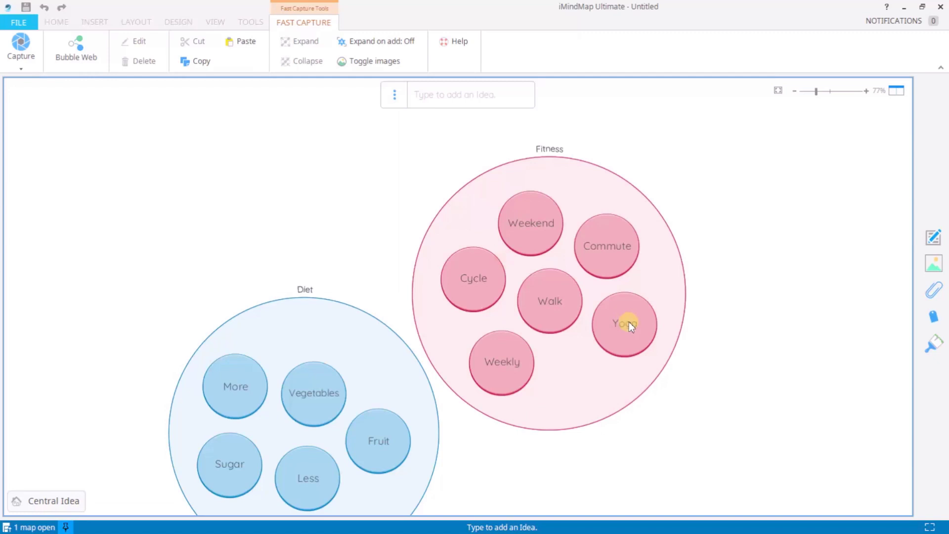
Nest Yoga and Walk under Weekend, Commute under Weekly, and Cycle under Commute
left_click_drag(629, 322, 527, 240)
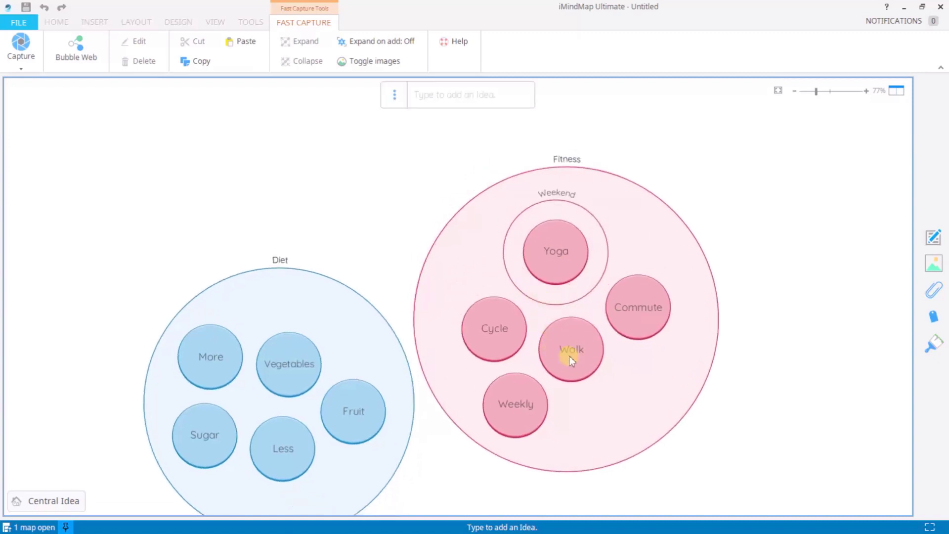
left_click_drag(568, 355, 520, 272)
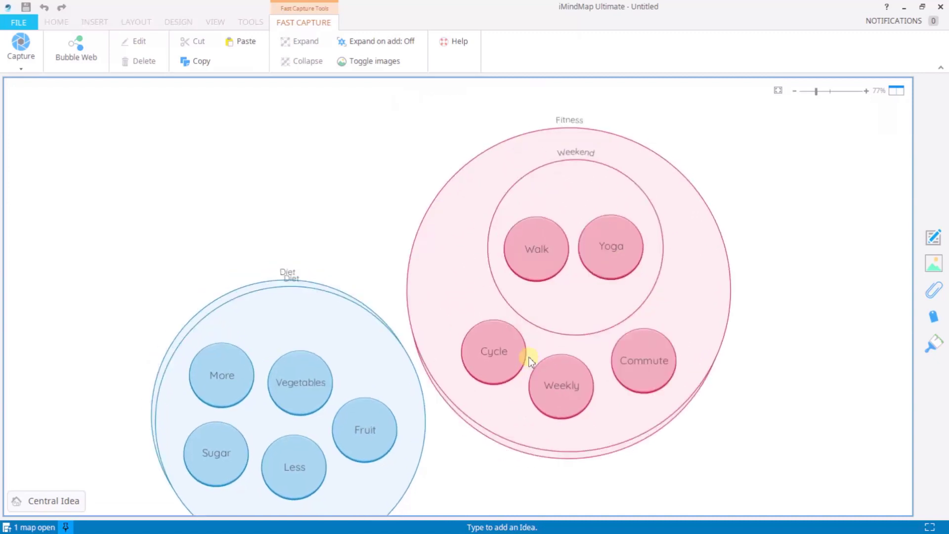
left_click_drag(568, 368, 556, 370)
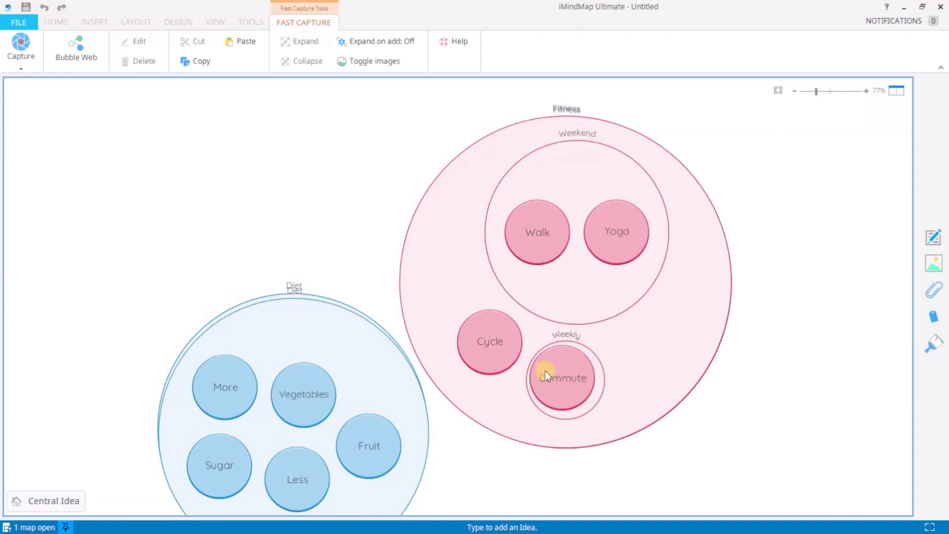
left_click_drag(478, 313, 571, 370)
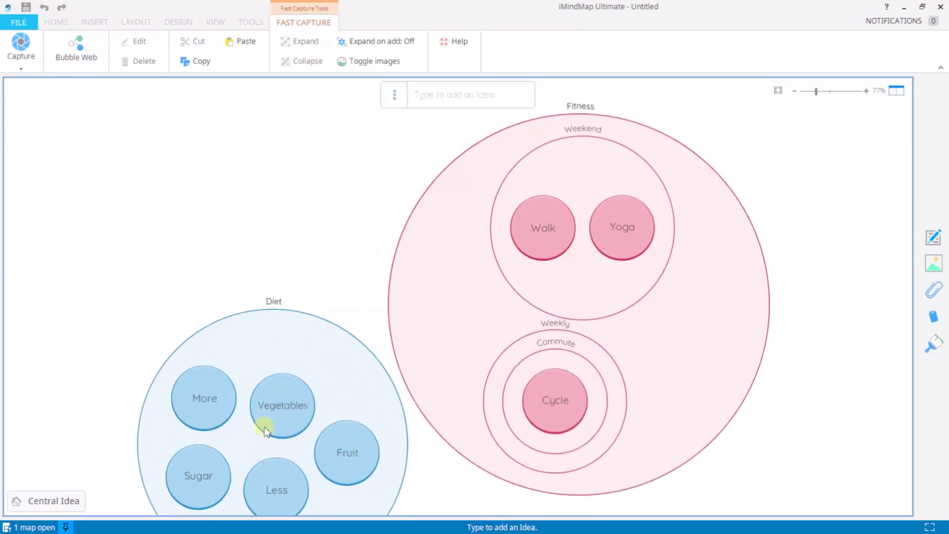
Nest Vegetables and Fruit under More, and Sugar under Less
left_click_drag(280, 408, 241, 404)
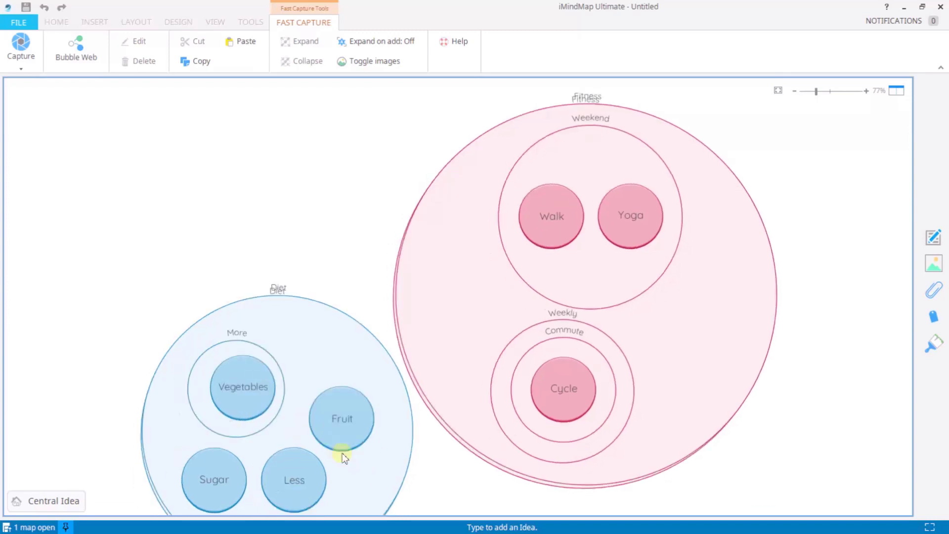
left_click_drag(341, 411, 282, 393)
left_click_drag(214, 482, 291, 490)
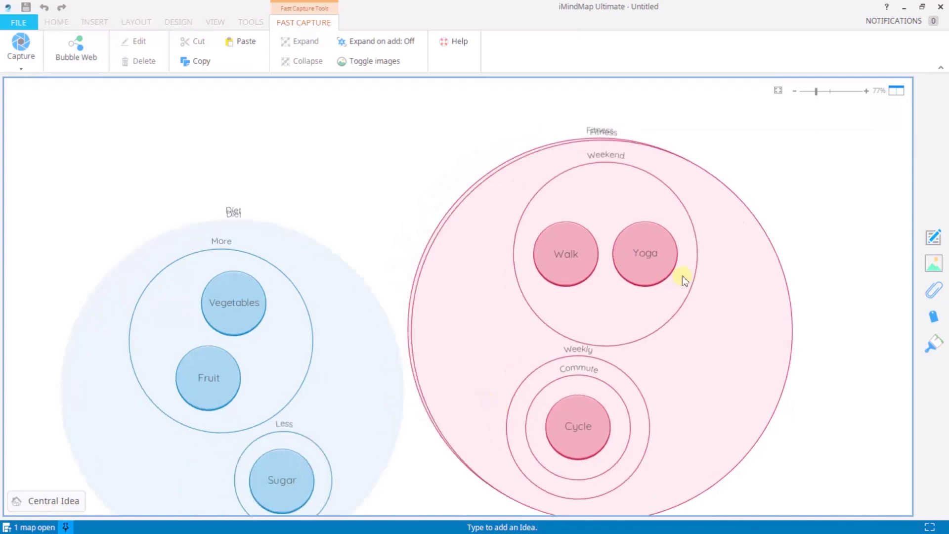
left_click(778, 91)
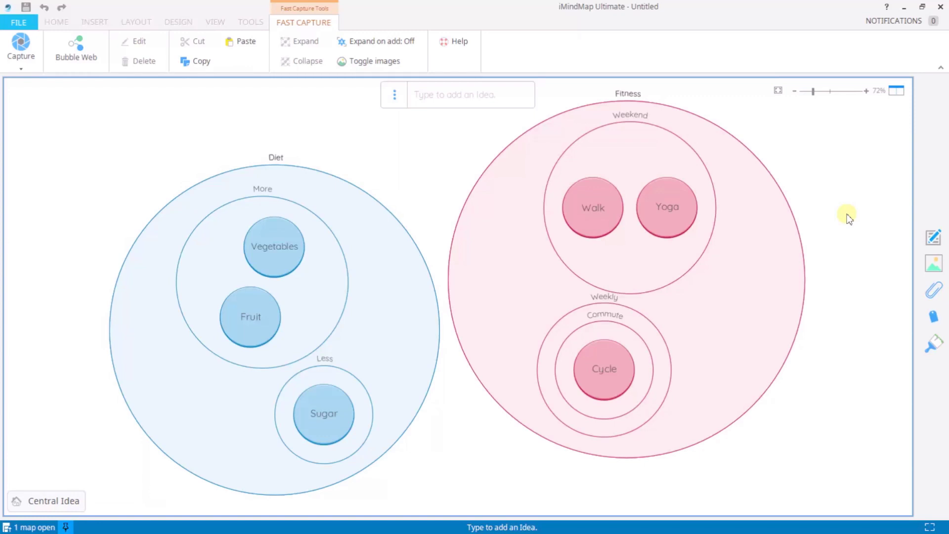
Give the Walk idea a walking emoji found by searching 'walk'
left_click(590, 203)
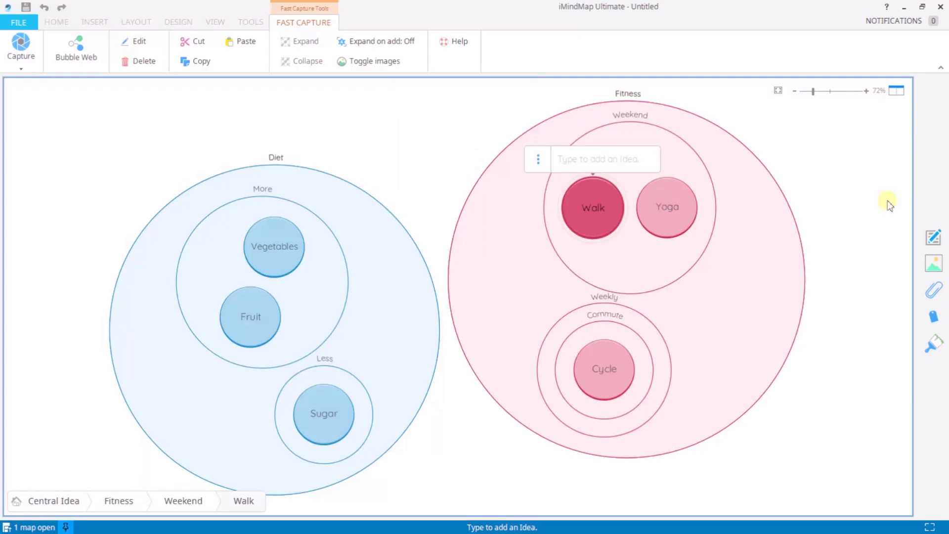
left_click(935, 269)
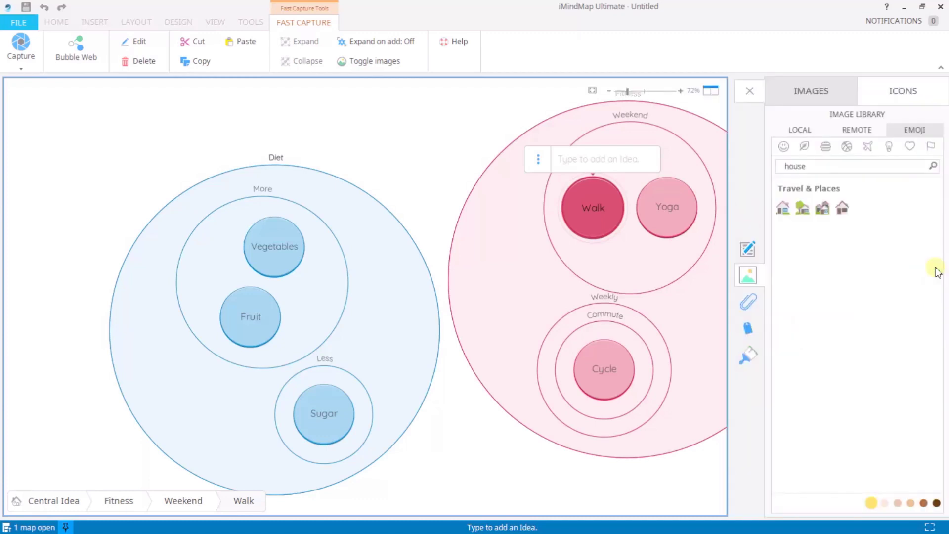
left_click(888, 170)
type("walk")
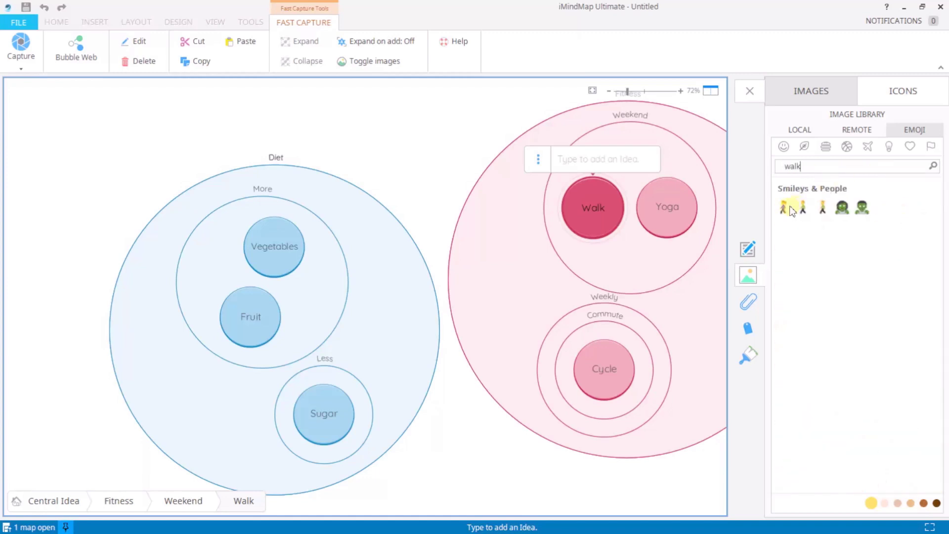
left_click(783, 209)
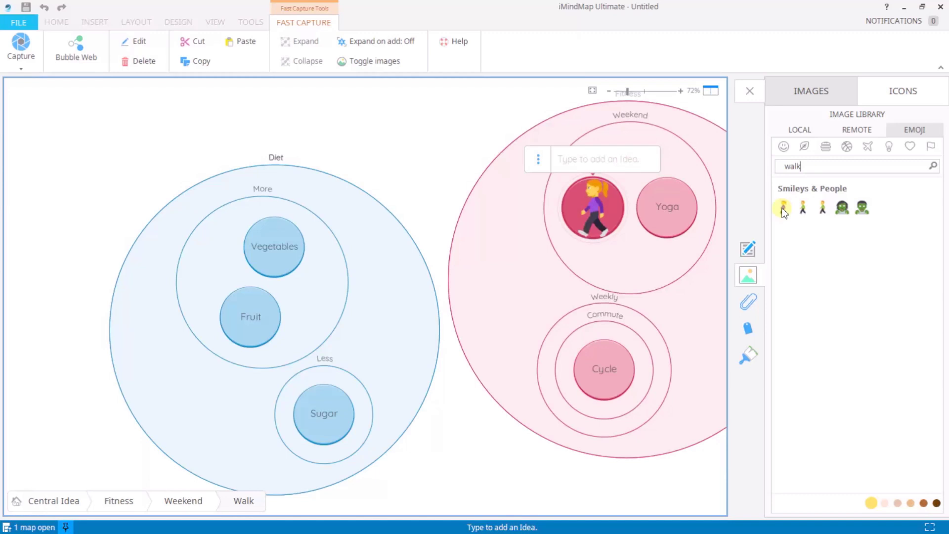
Give the Yoga idea a yoga emoji found by searching 'yoga'
left_click(668, 207)
left_click(793, 168)
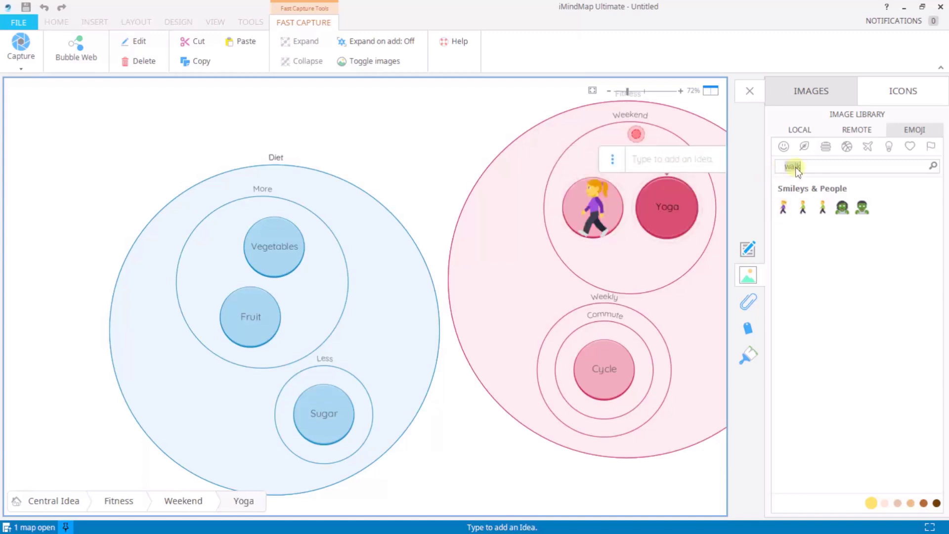
type("yoga")
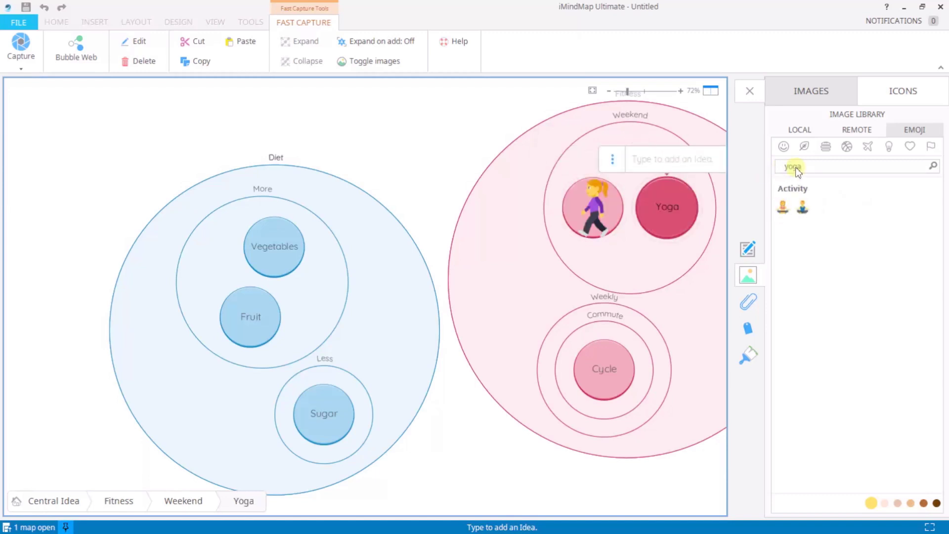
left_click(784, 207)
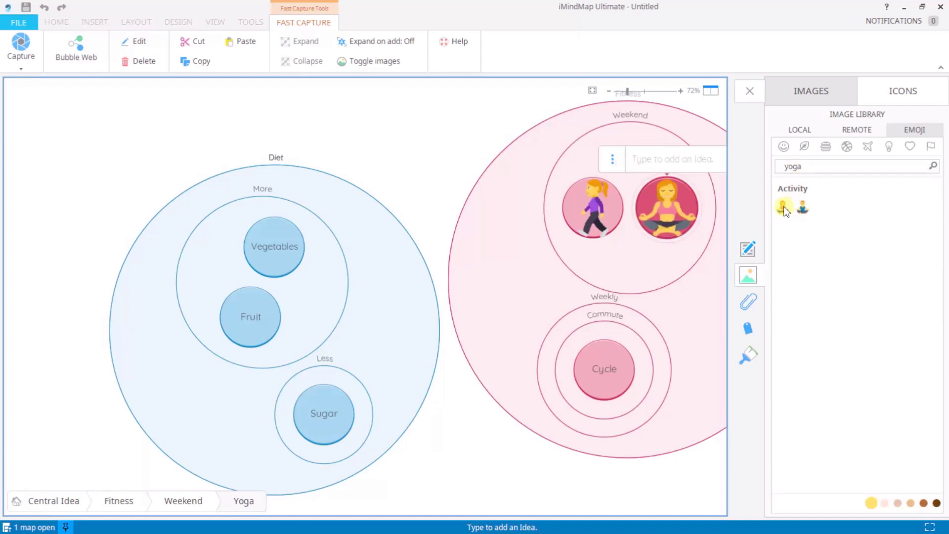
Give the Cycle idea a cyclist emoji found by searching 'cyc'
left_click(606, 376)
double_click(827, 169)
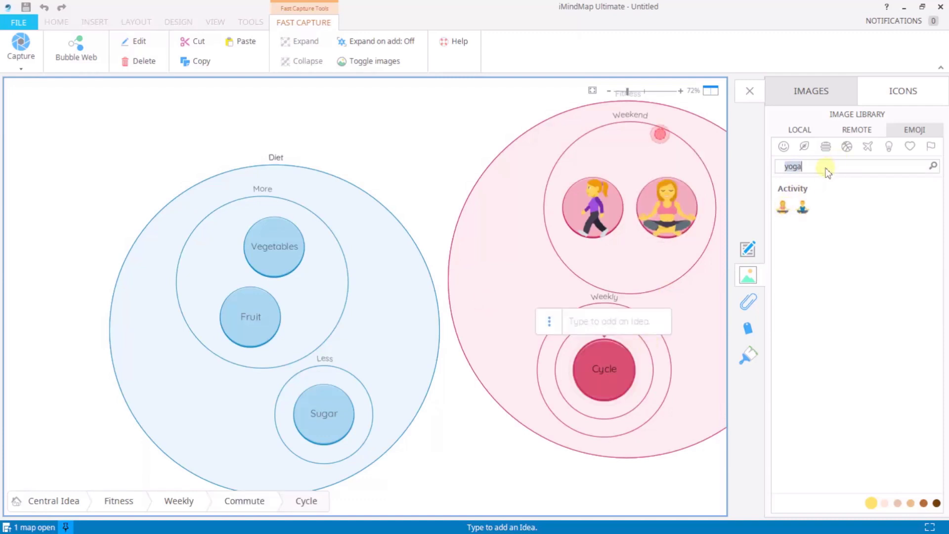
type("cycle")
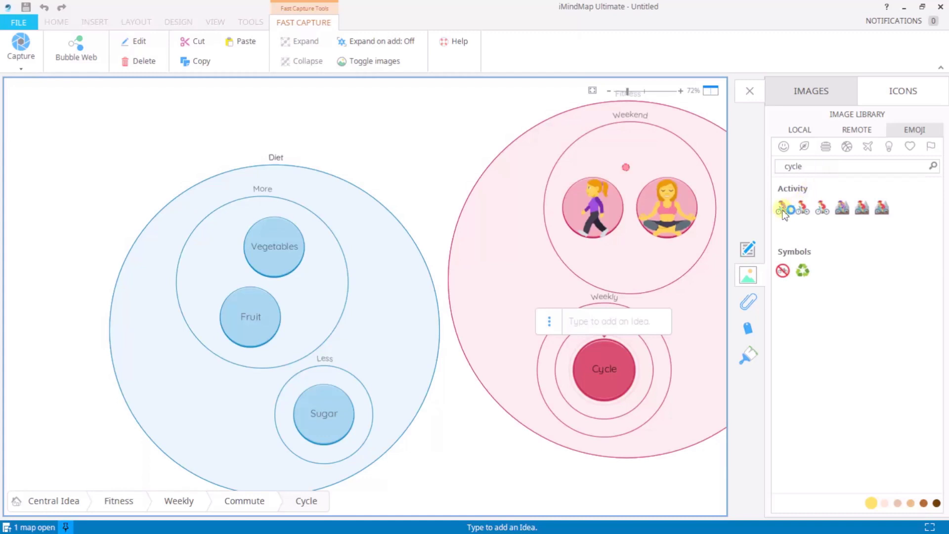
left_click(781, 210)
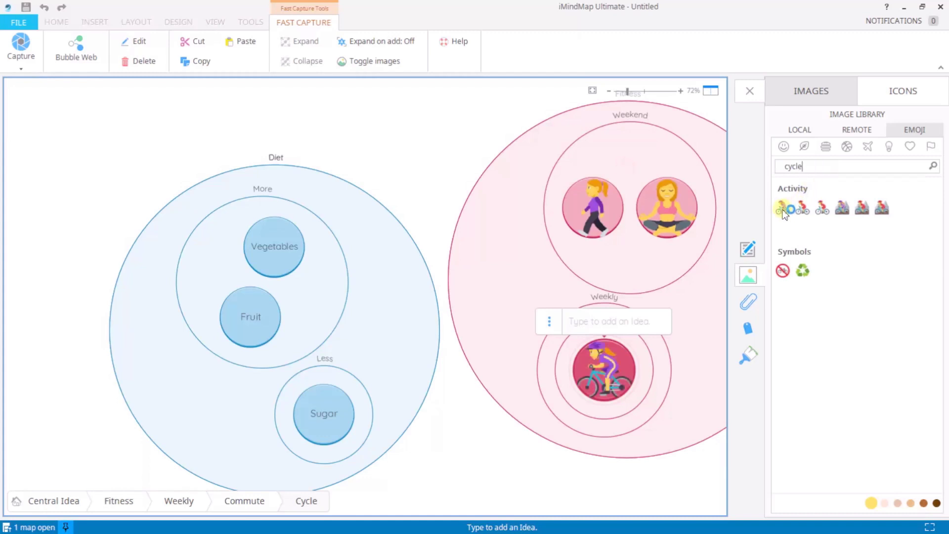
Put a vegetables picture from the Remote library, searched as 'vegetable', on Vegetables
left_click(860, 131)
left_click(292, 250)
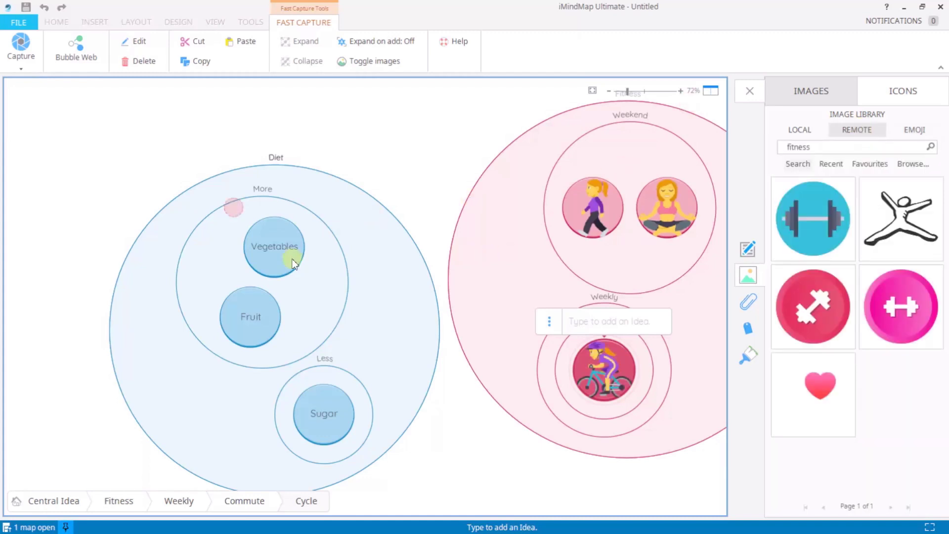
left_click(843, 148)
double_click(844, 147)
type("ve")
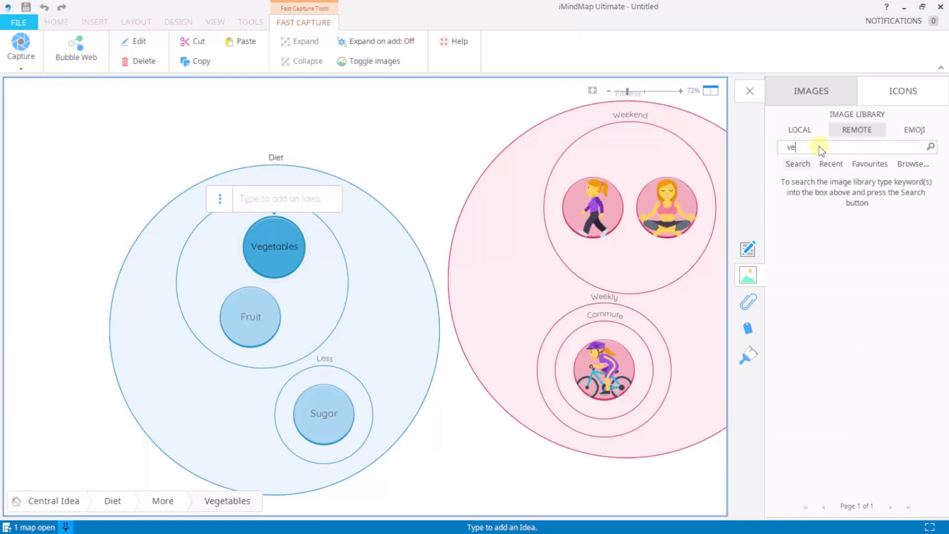
type("getable")
key("Return")
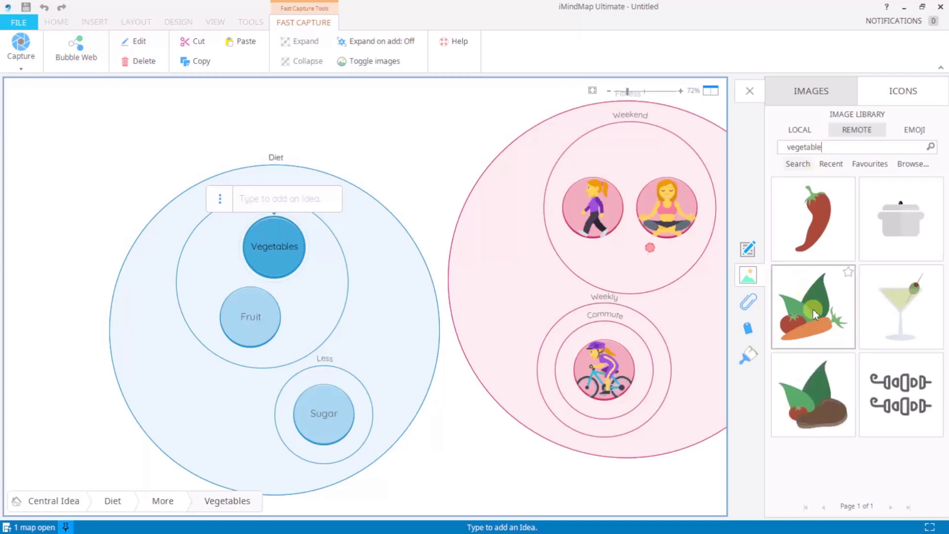
left_click(813, 309)
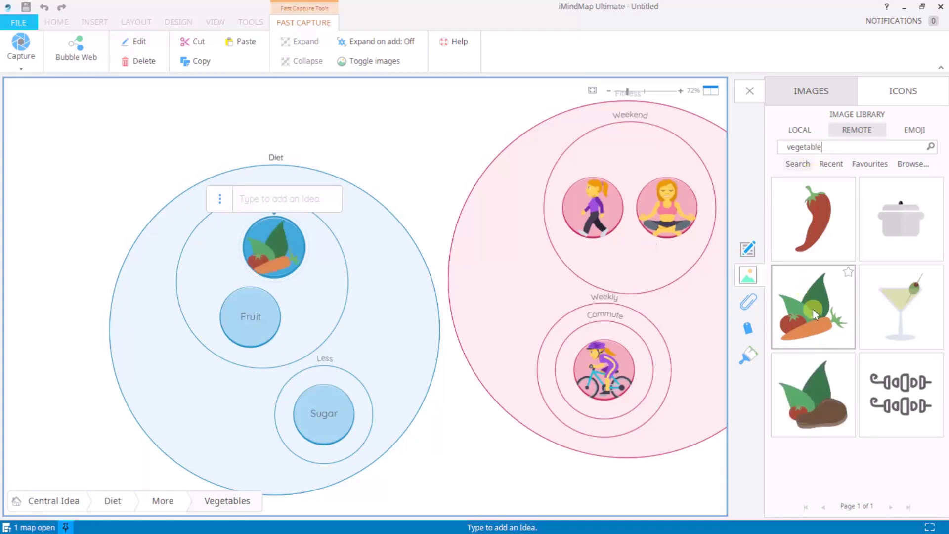
Search the library for 'fruit' and put a watermelon picture on Fruit
double_click(817, 147)
type("f")
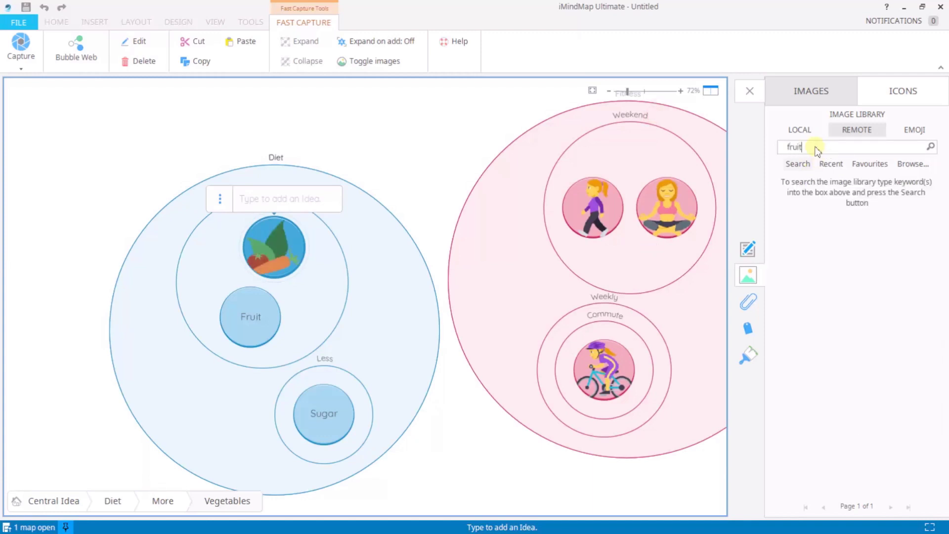
type("ruit")
key("Return")
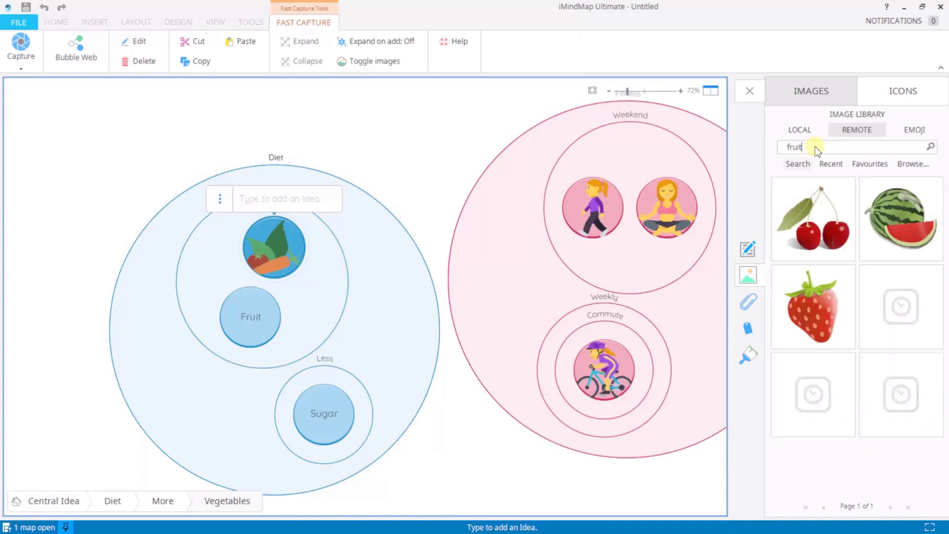
key("Down")
left_click(900, 233)
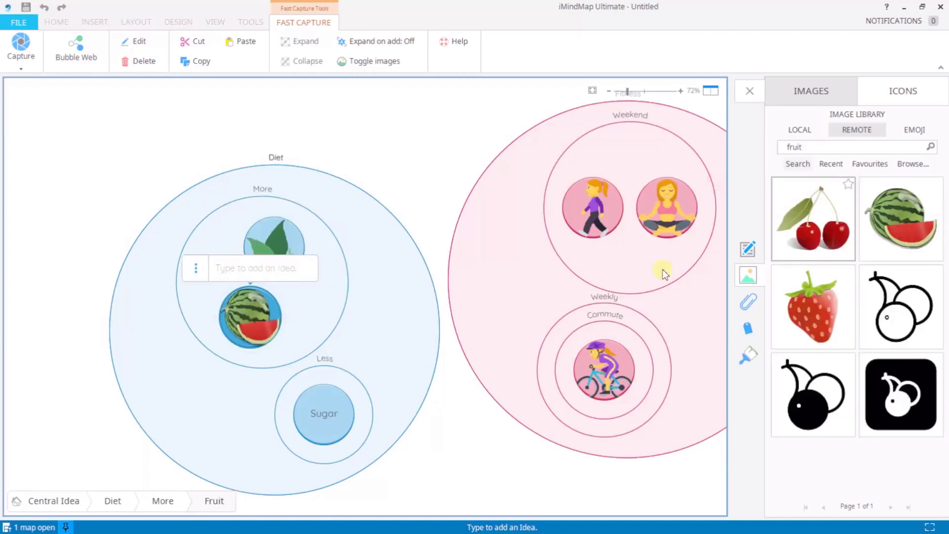
Search the library for 'sweet' and put a donut picture on Sugar
left_click(320, 414)
double_click(794, 148)
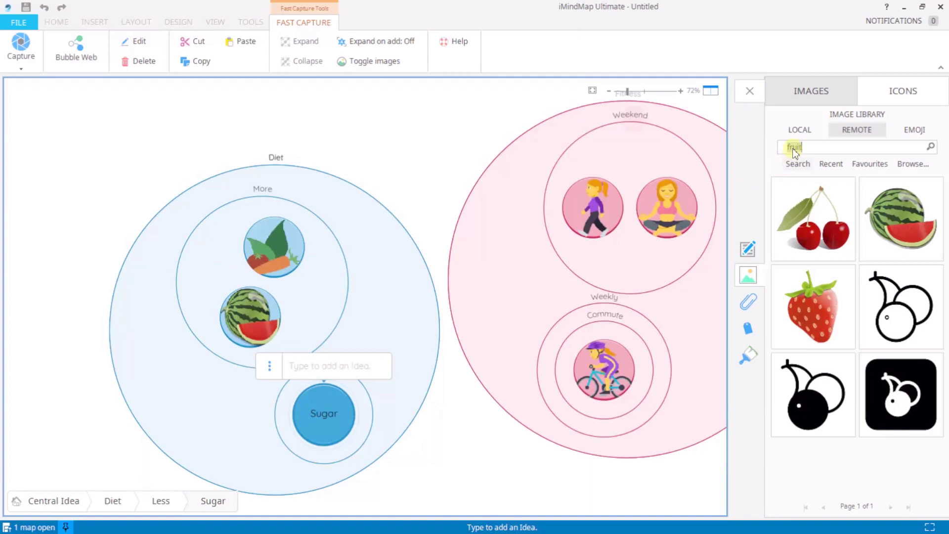
type("sweet")
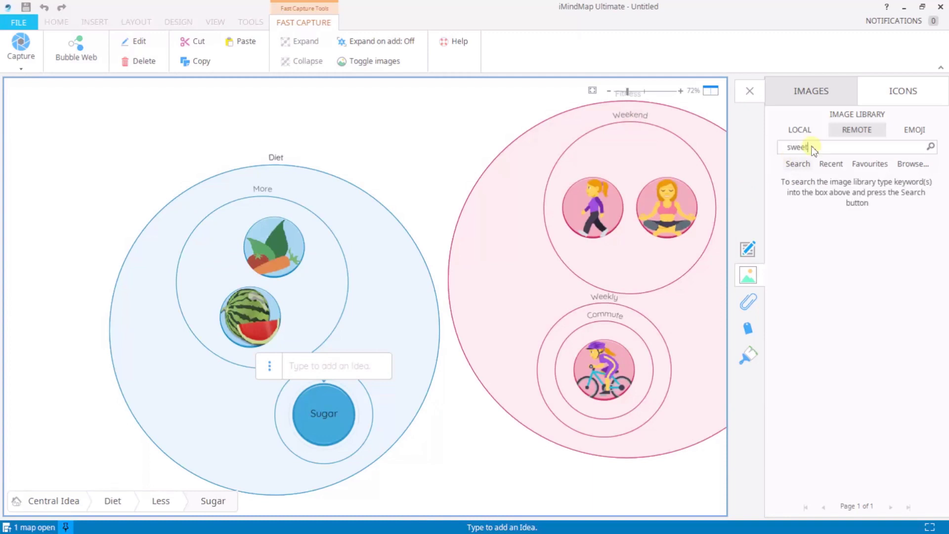
key("Return")
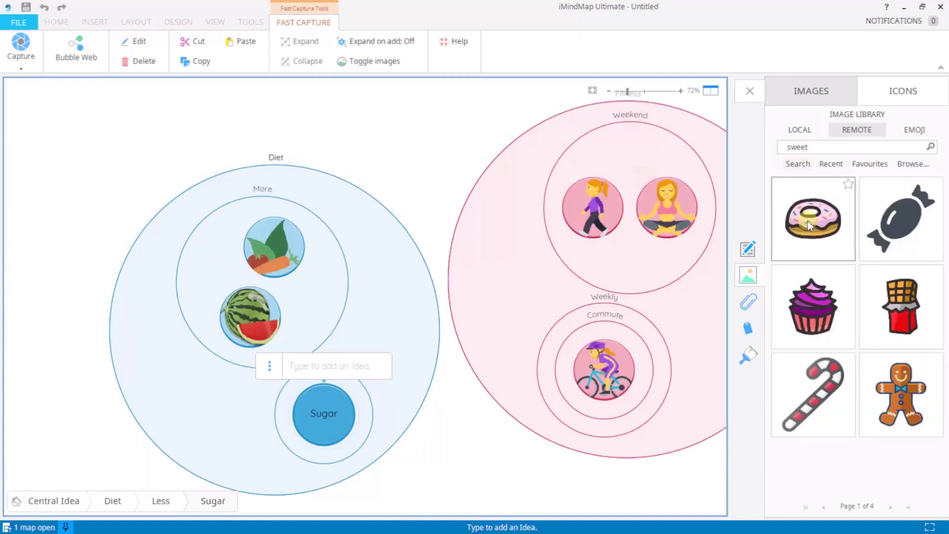
left_click(809, 225)
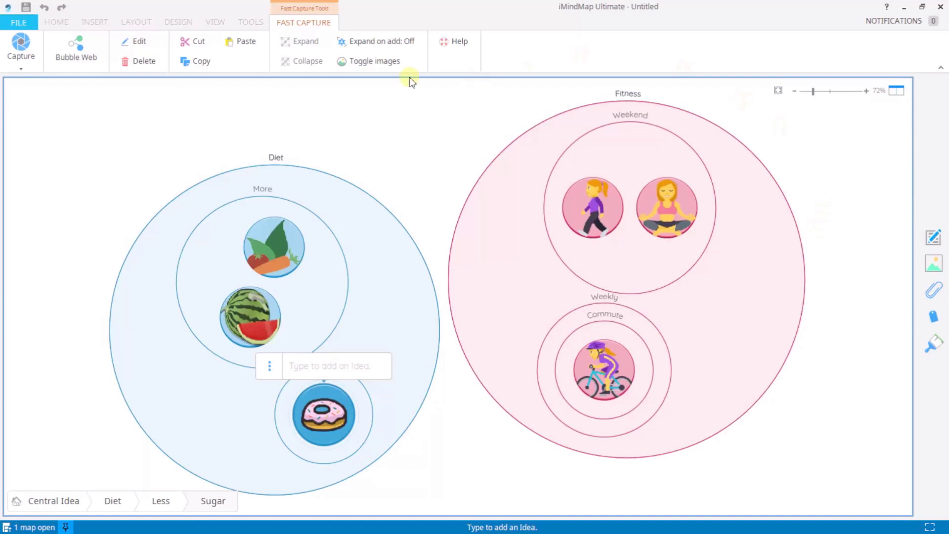
left_click(356, 61)
left_click(356, 61)
left_click(356, 61)
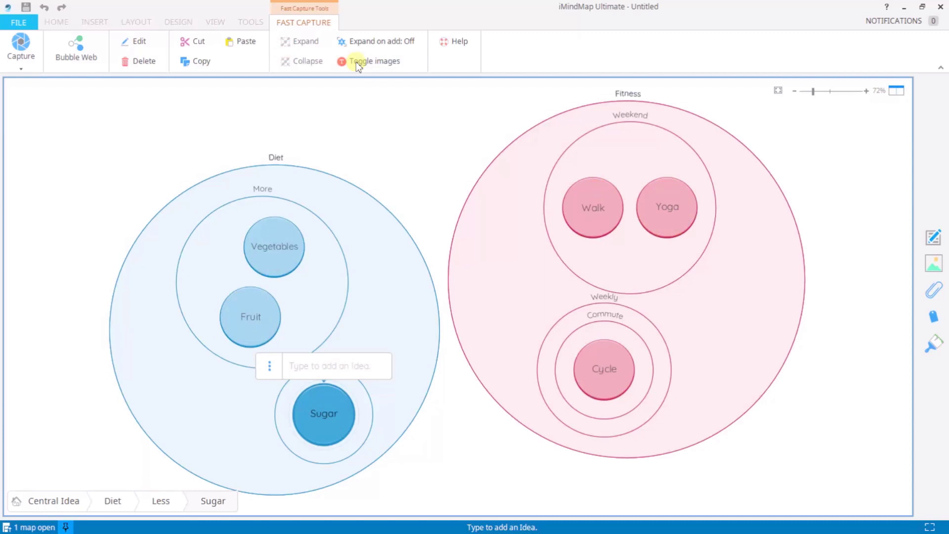
left_click(356, 61)
left_click(441, 403)
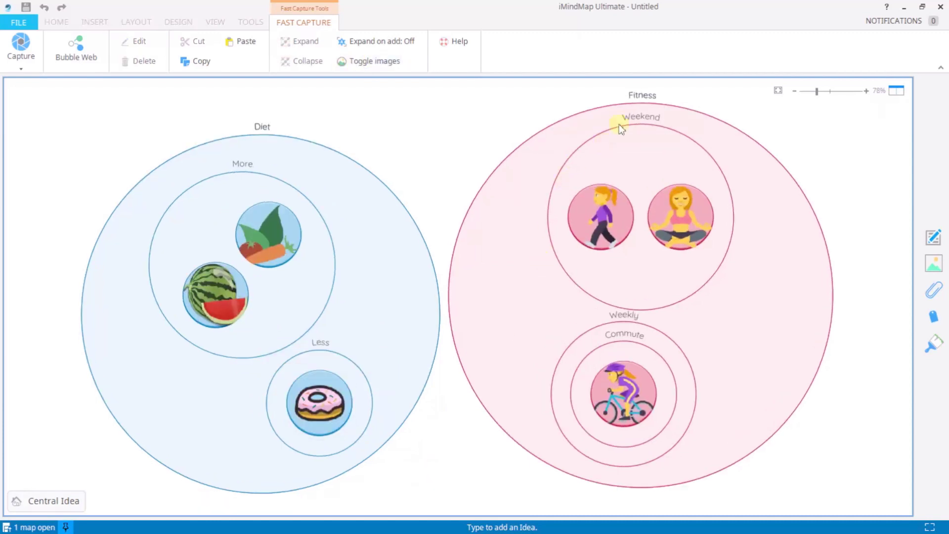
Collapse the Fitness bubble into a single node, then expand it again
left_click(634, 105)
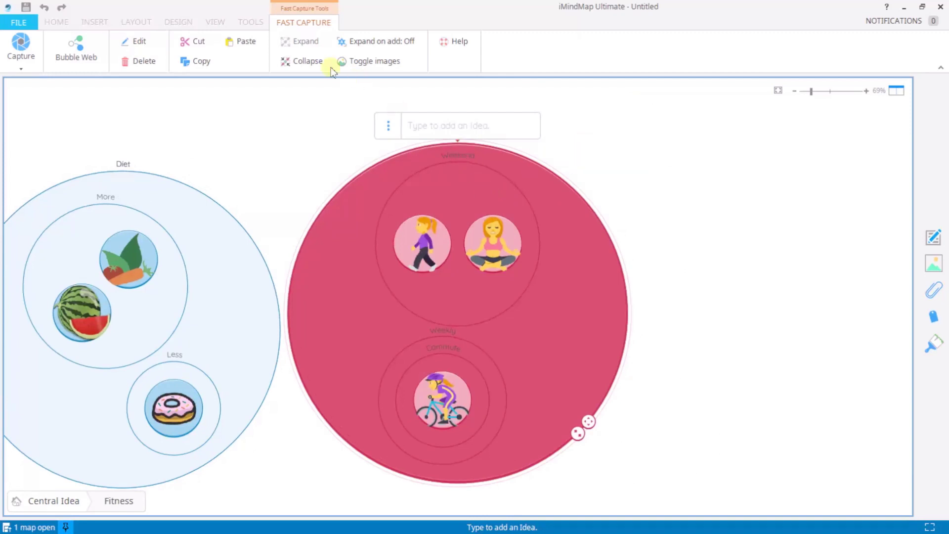
left_click(305, 61)
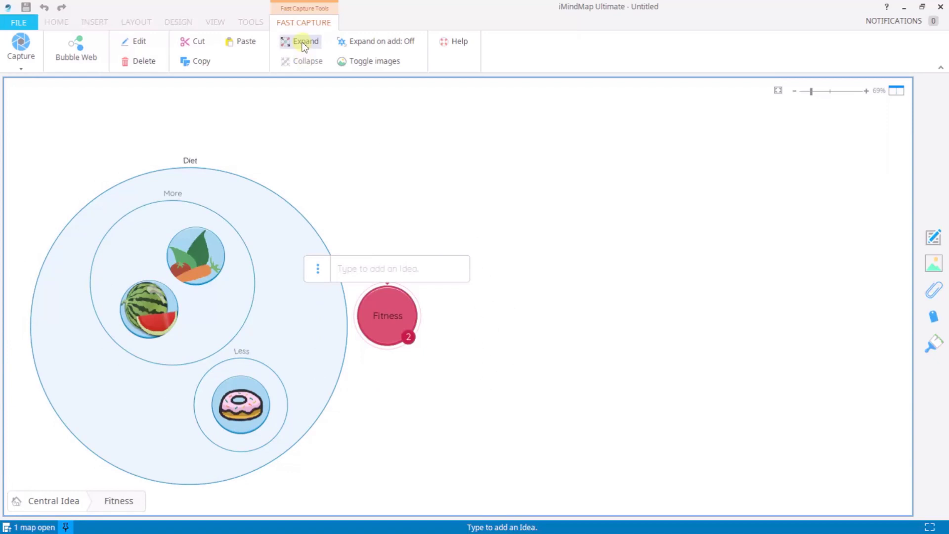
left_click(303, 44)
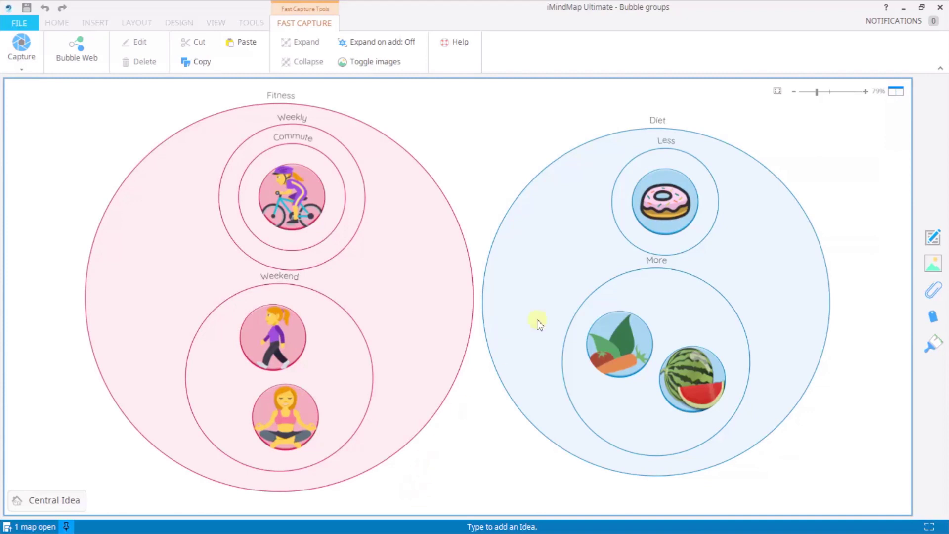
Attach a note to Sugar listing Honey, Sweetleaf, Coconut sugar and Banana puree
left_click(663, 204)
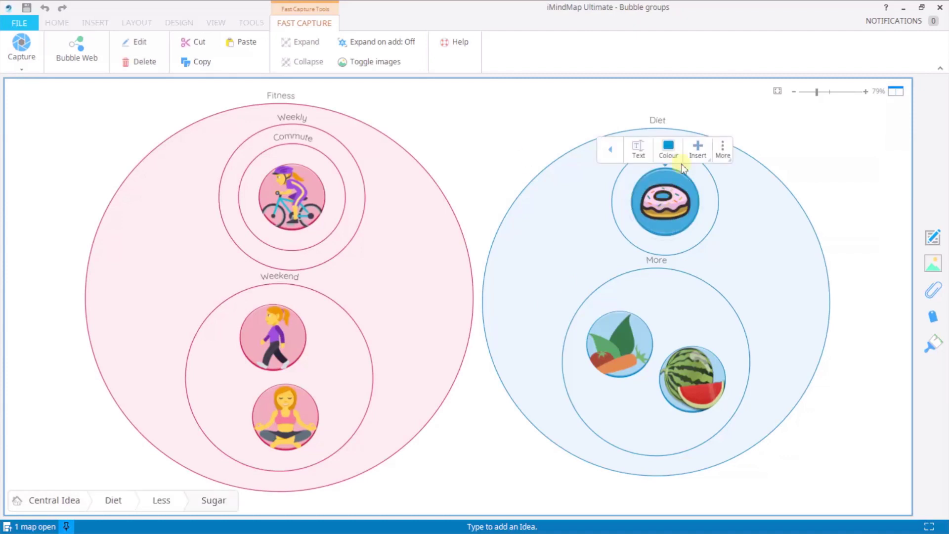
left_click(695, 152)
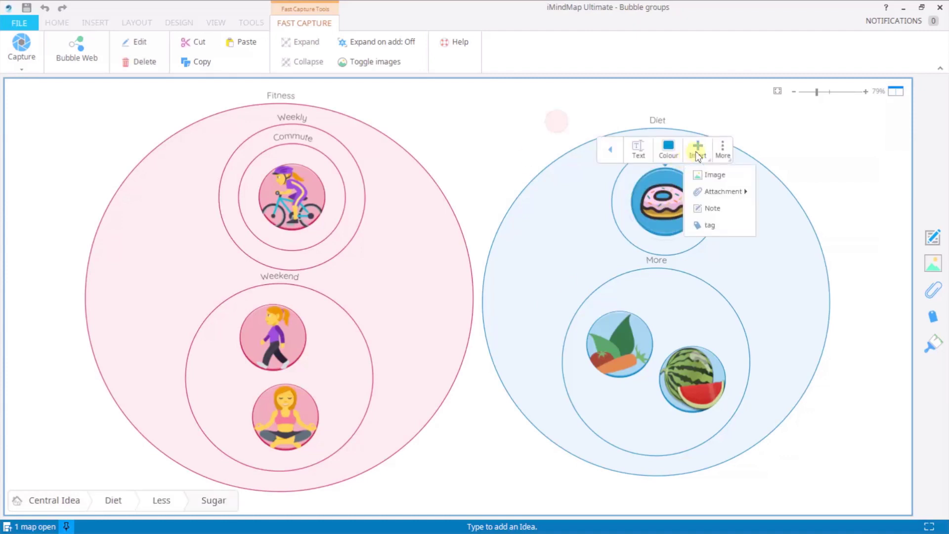
left_click(707, 208)
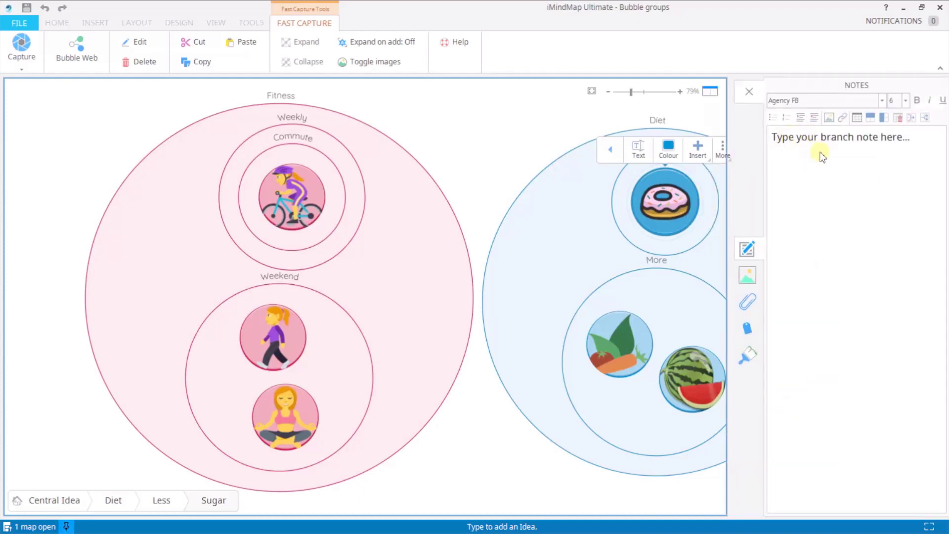
left_click(806, 141)
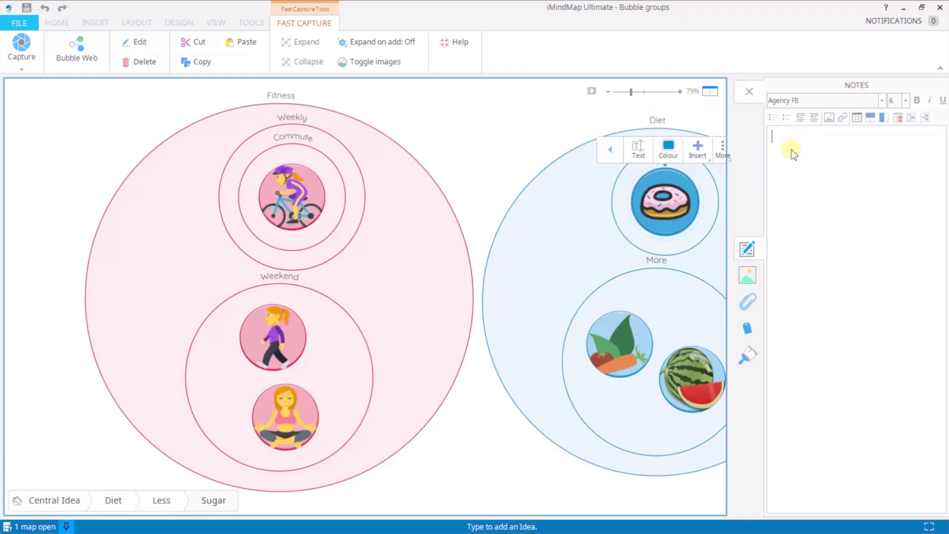
type("Sugar alternatives: Honey Sweetleaf Coconut sugar Banana puree")
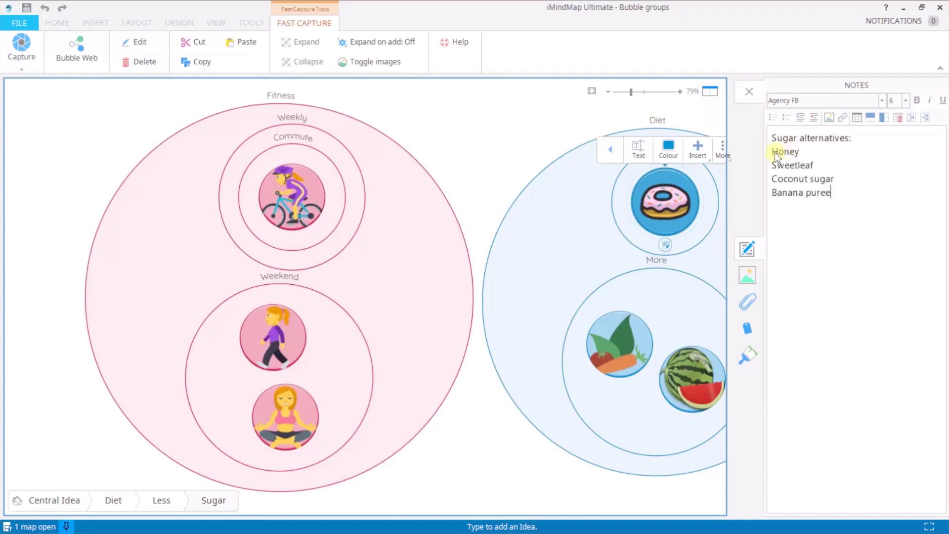
left_click(749, 92)
Zoom in on Diet to 99% and review the alternatives note on Sugar
left_click(785, 128)
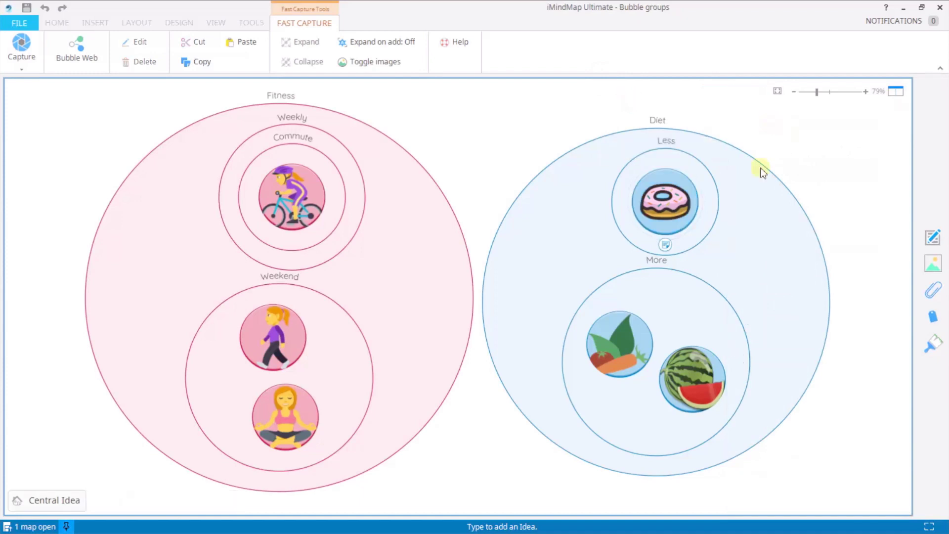
left_click(869, 93)
left_click(870, 93)
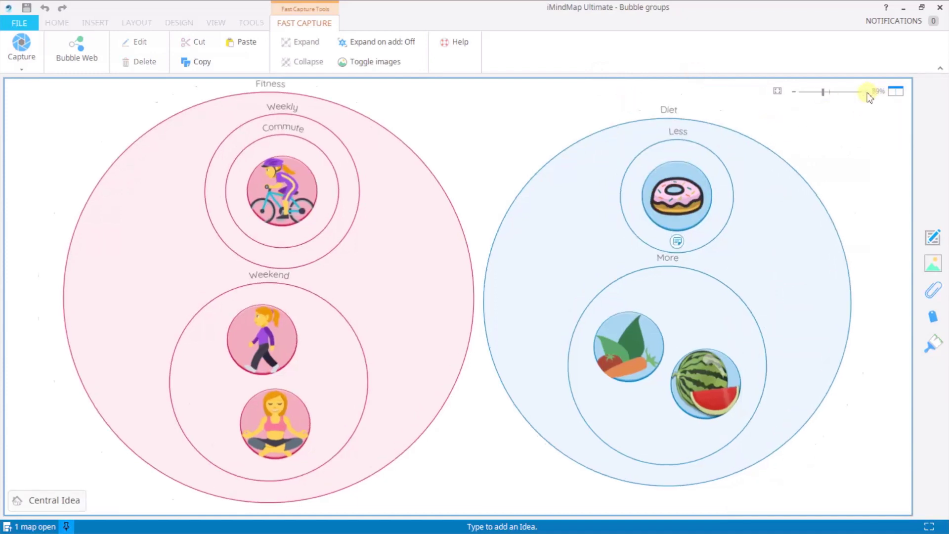
left_click(870, 93)
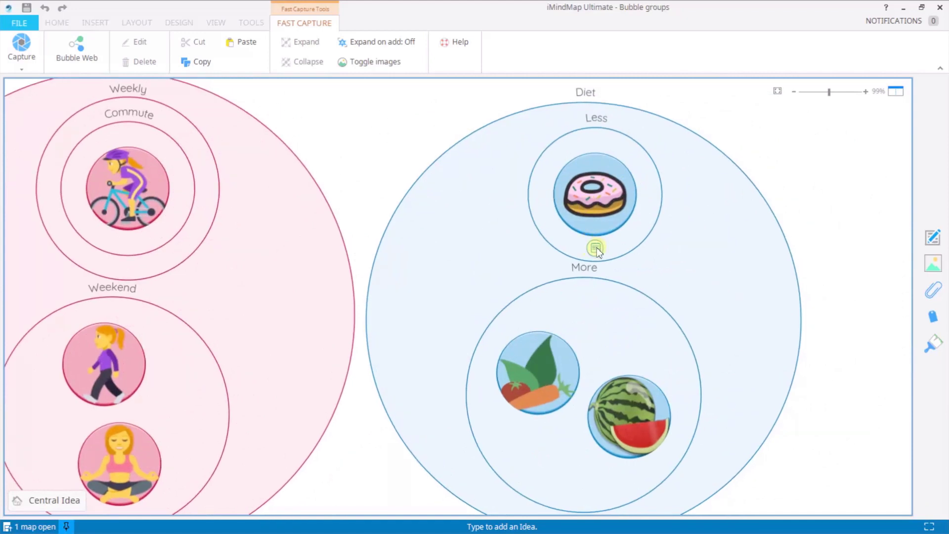
left_click(596, 248)
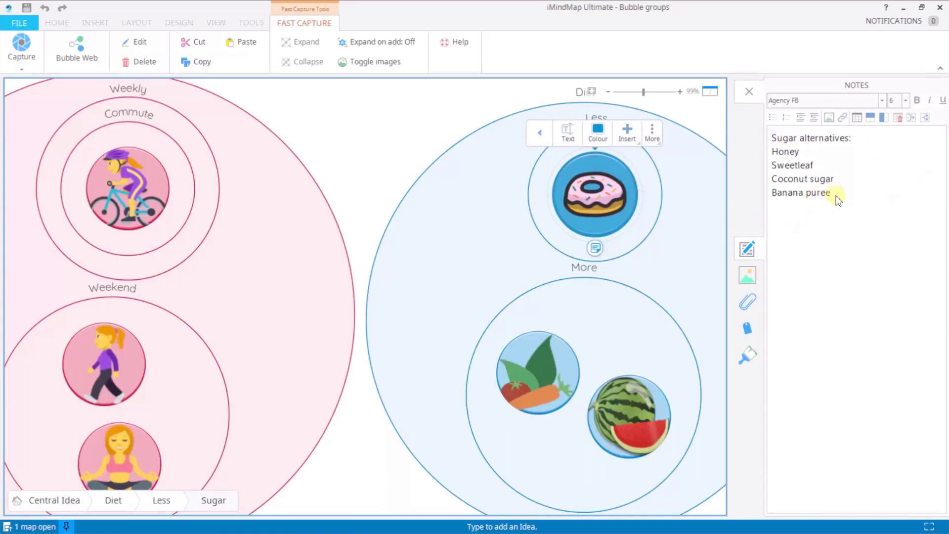
left_click(749, 94)
left_click(747, 119)
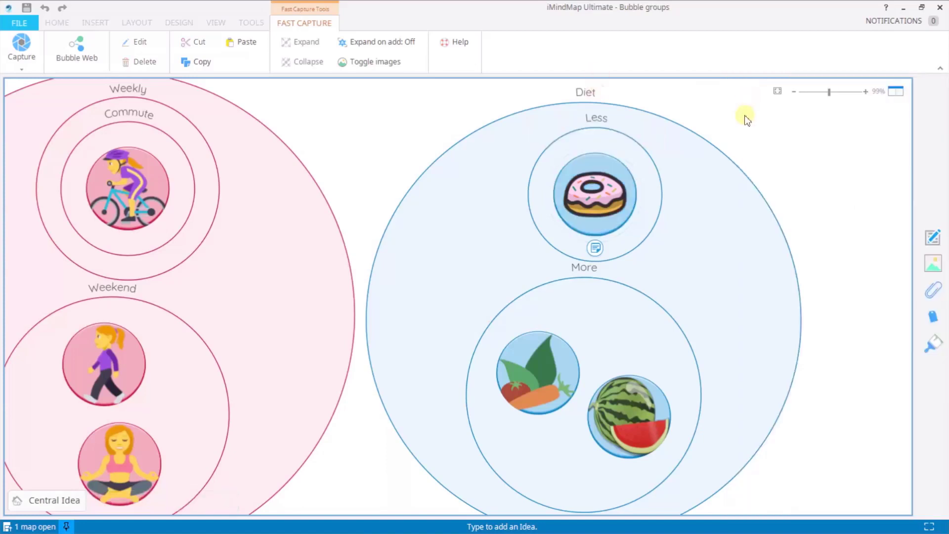
Fit the entire map, with both Fitness and Diet, on screen
left_click(777, 92)
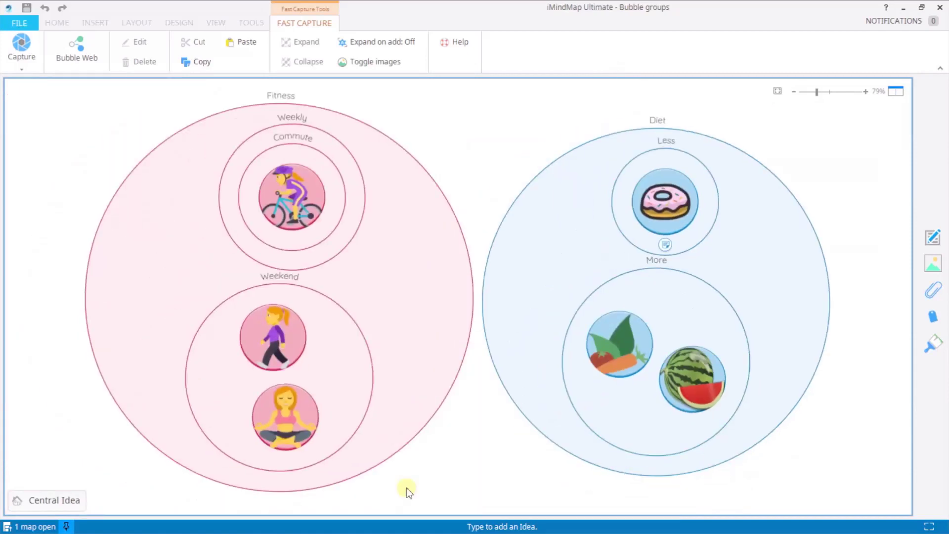